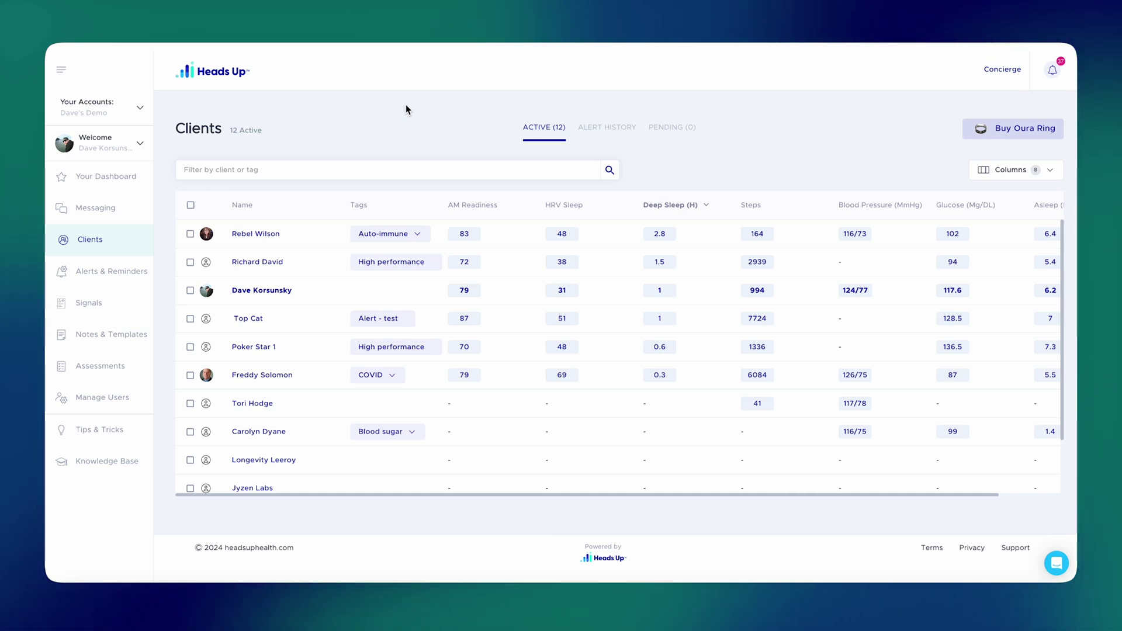
Step: Open the scheduled AM Readiness - Over Threshold alert for editing
left_click(114, 282)
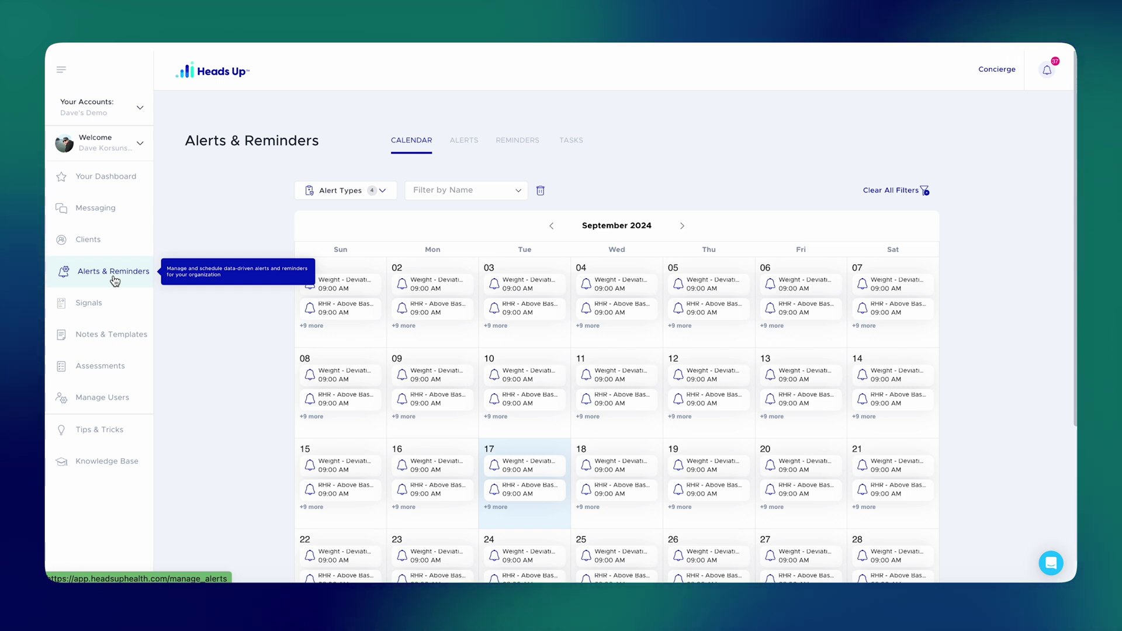
left_click(462, 141)
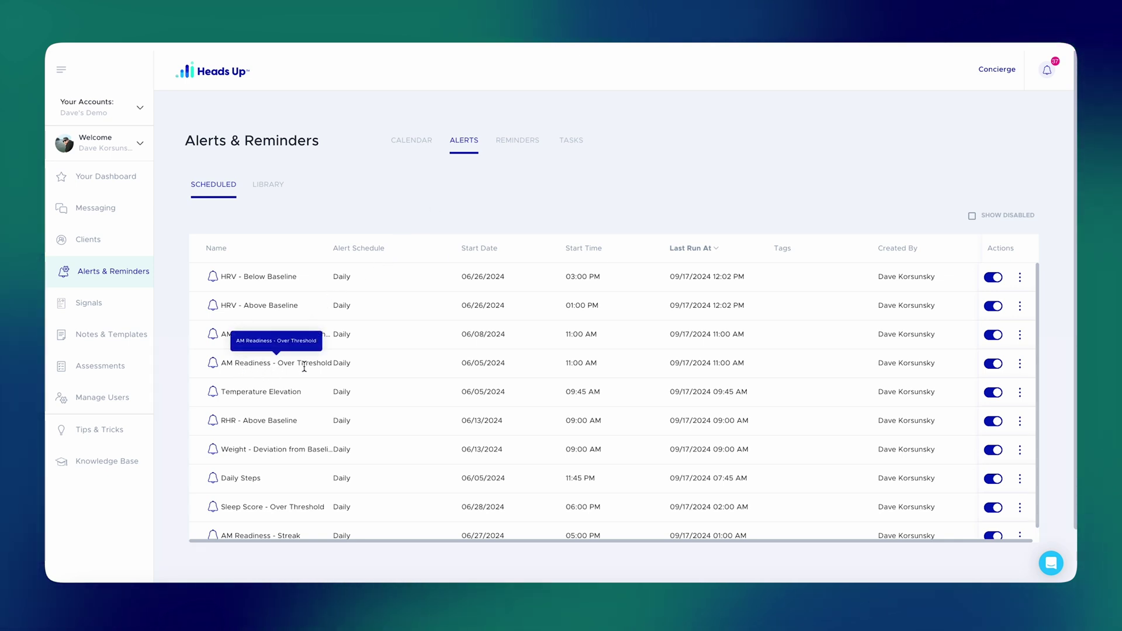
left_click(1019, 363)
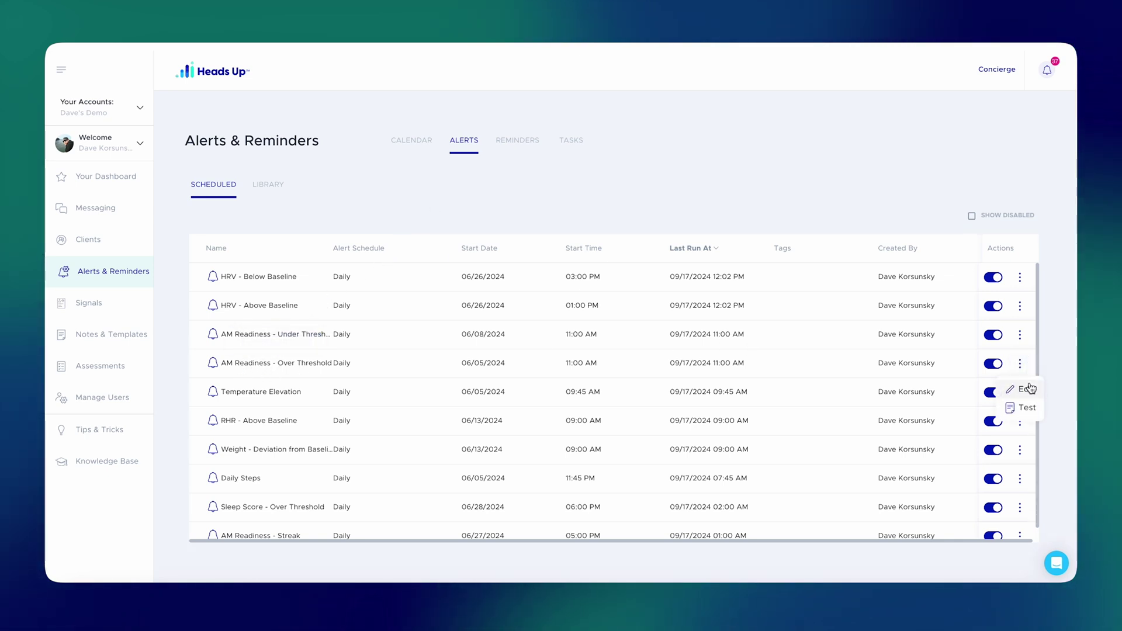
left_click(1028, 389)
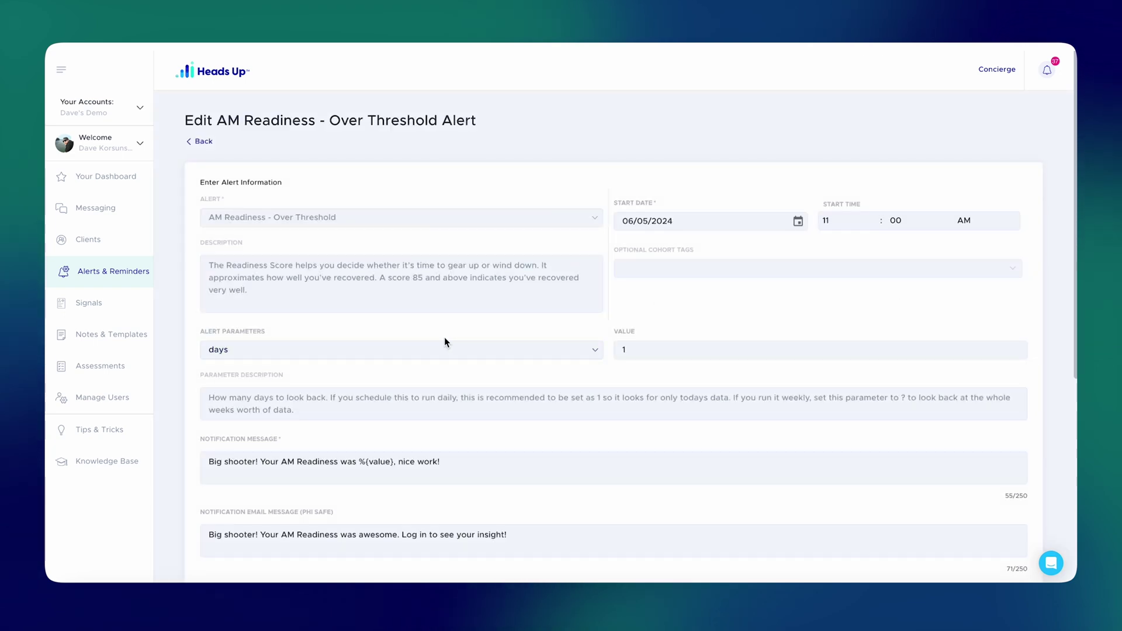
Step: Set the threshold parameter of the AM Readiness - Over Threshold alert to 82
left_click(426, 351)
left_click(360, 372)
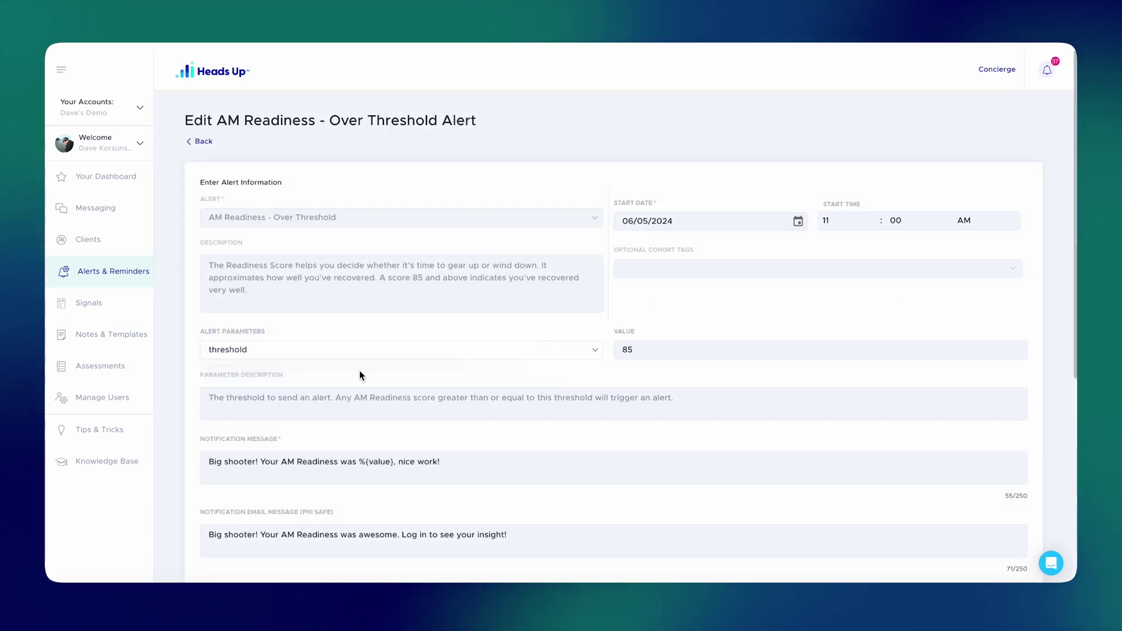
left_click(649, 350)
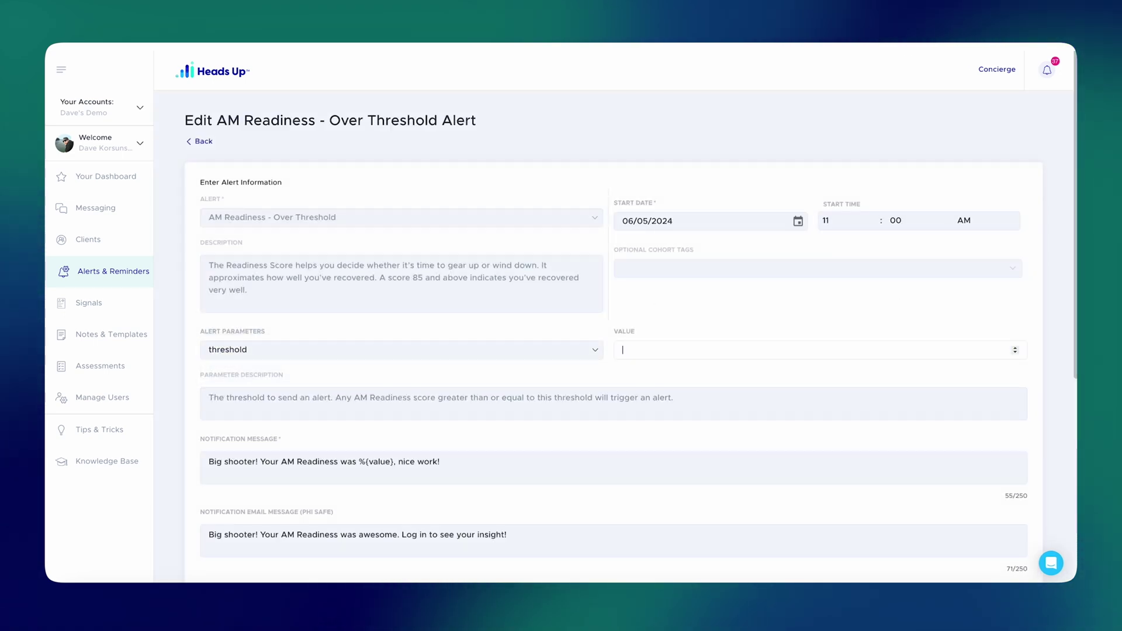
type("8")
key("BackSpace")
key("BackSpace")
type("85")
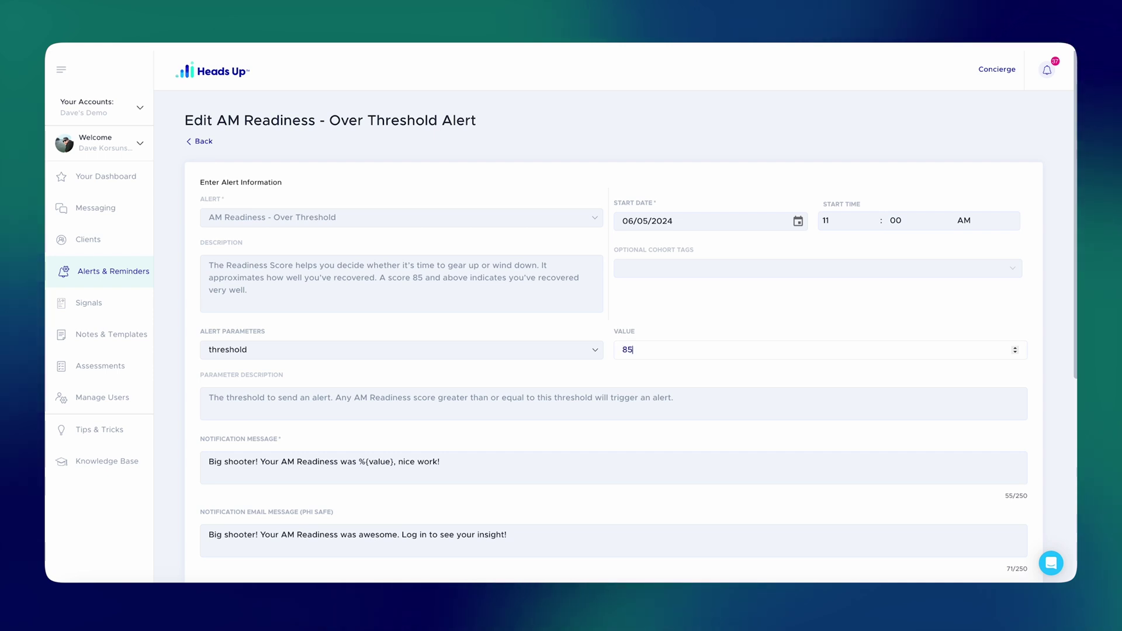
key("BackSpace")
type("2")
Step: Review the alert's messages, recurrence and notification configuration, and check the notifications it sends
scroll(549, 342, "down", 4)
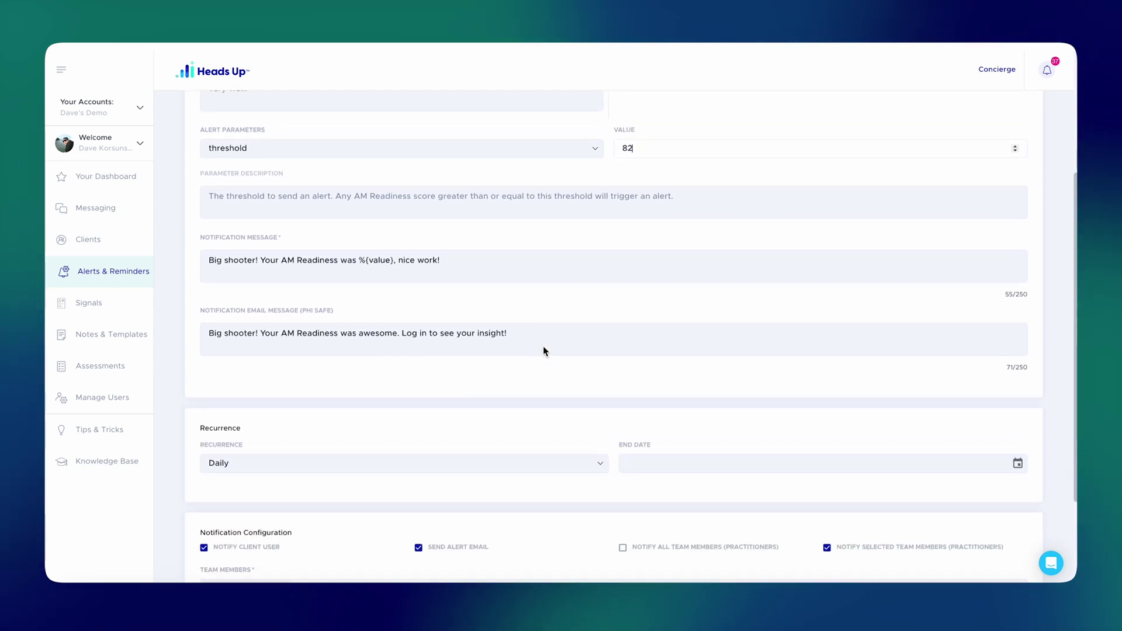
scroll(542, 346, "down", 3)
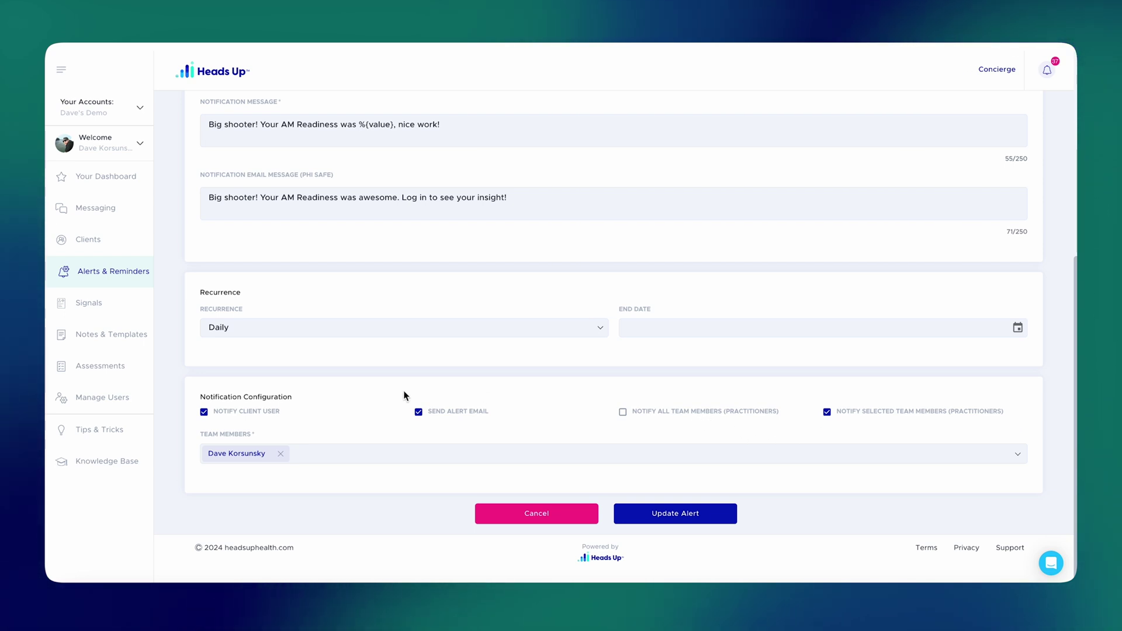
scroll(473, 468, "up", 5)
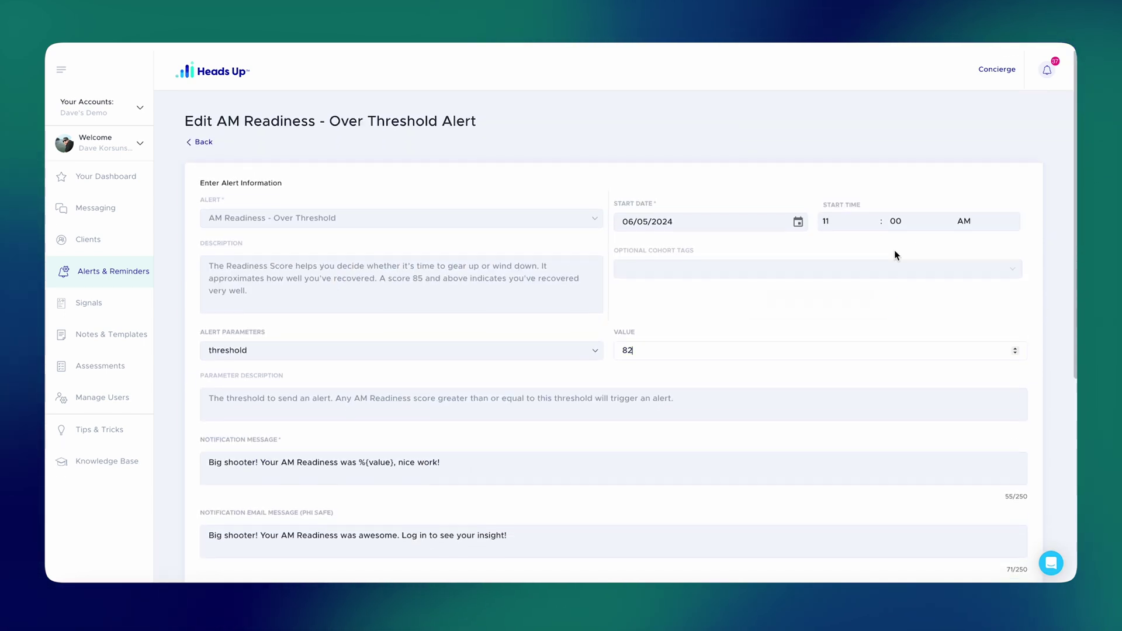
left_click(1047, 70)
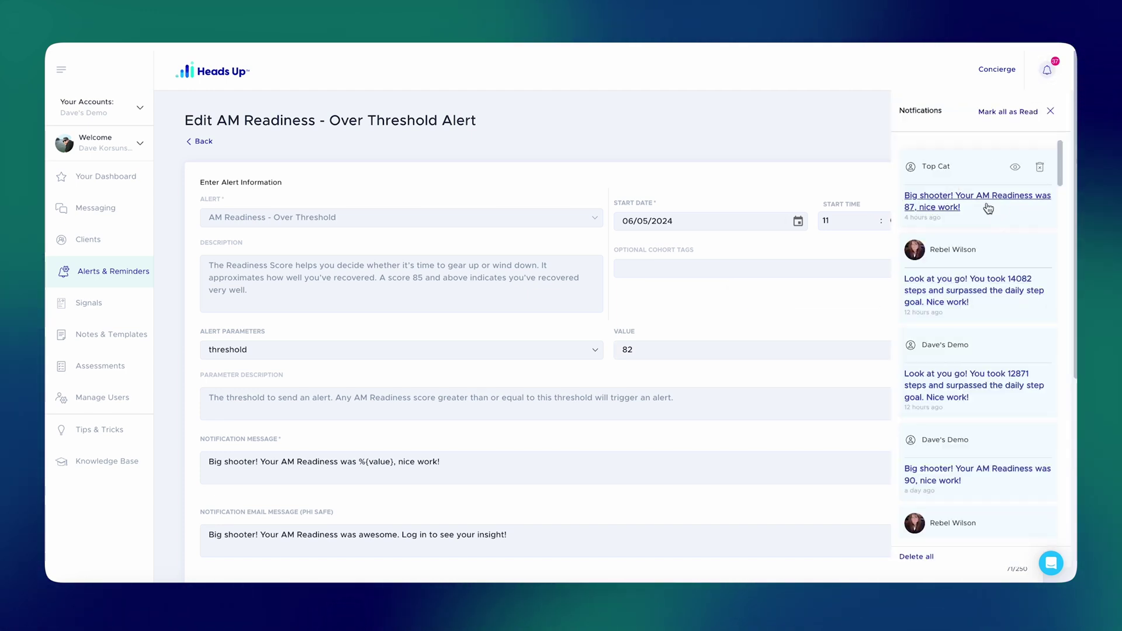
left_click(826, 152)
scroll(743, 169, "down", 10)
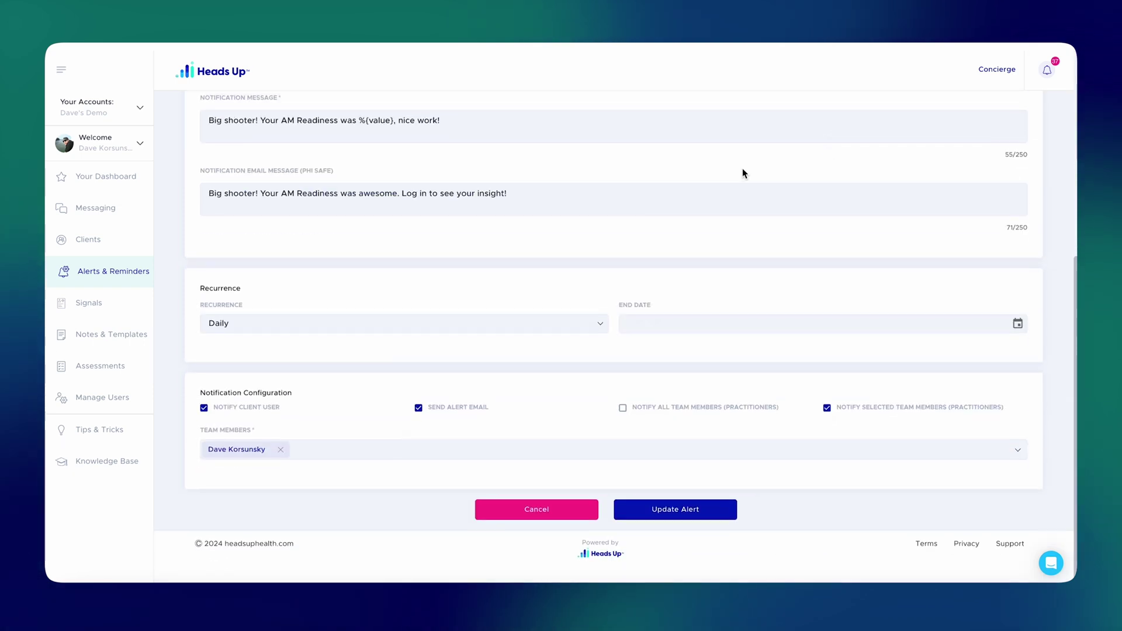
scroll(455, 379, "up", 10)
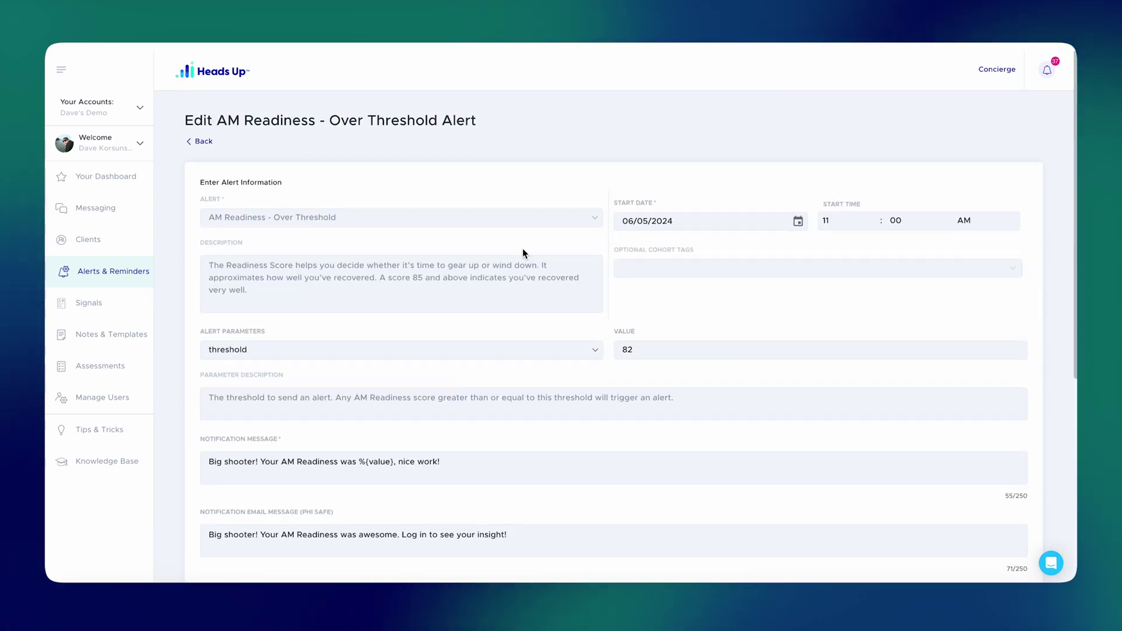
Step: Go to the client list and look through the recent notifications, closing them again
left_click(85, 240)
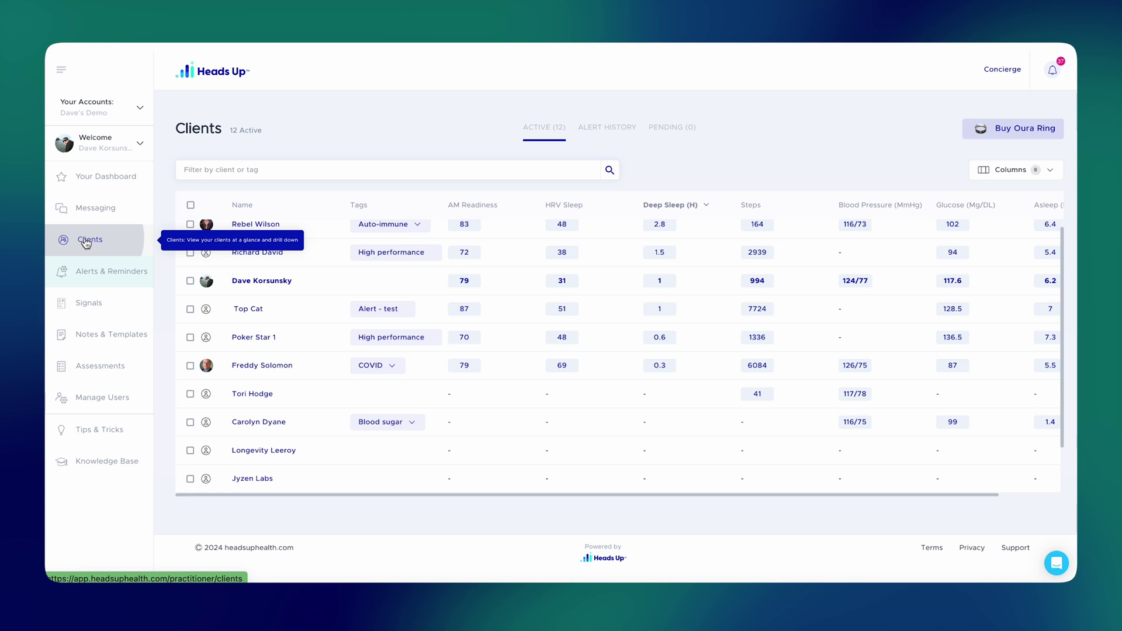
left_click(1052, 71)
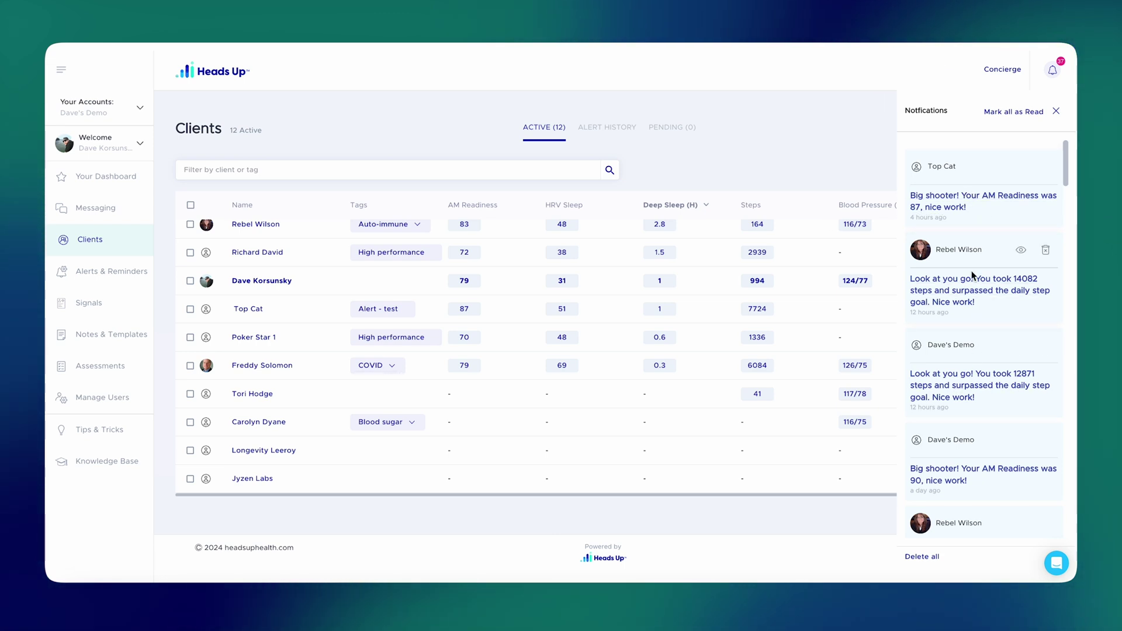
left_click(851, 171)
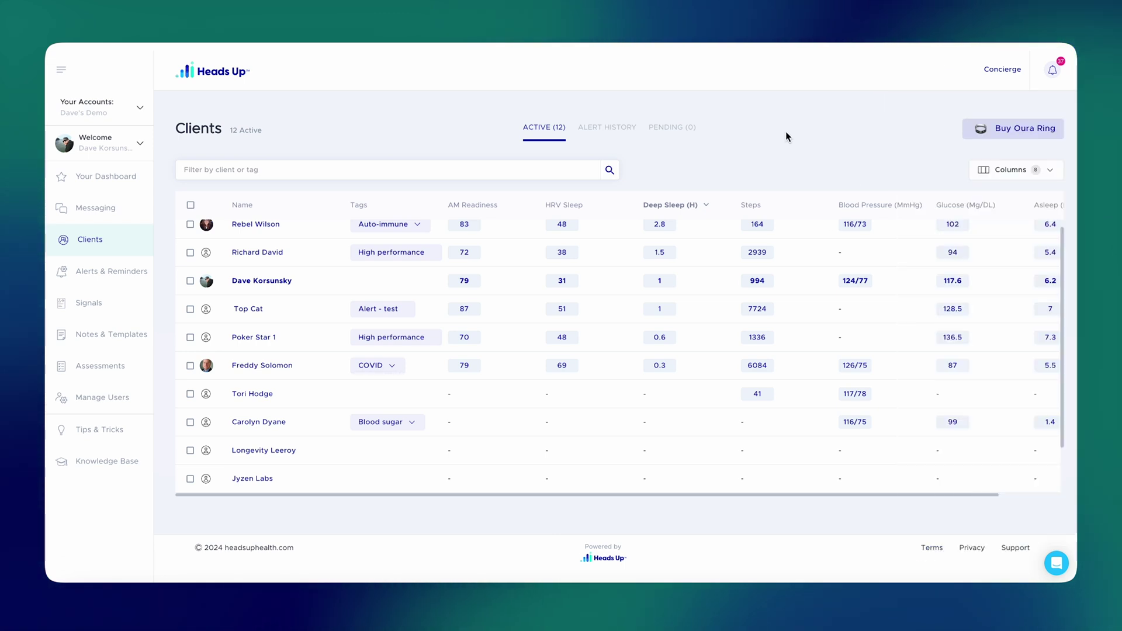
Step: Filter the clients' alert history by the alert name AM Readiness - Over Threshold
left_click(598, 130)
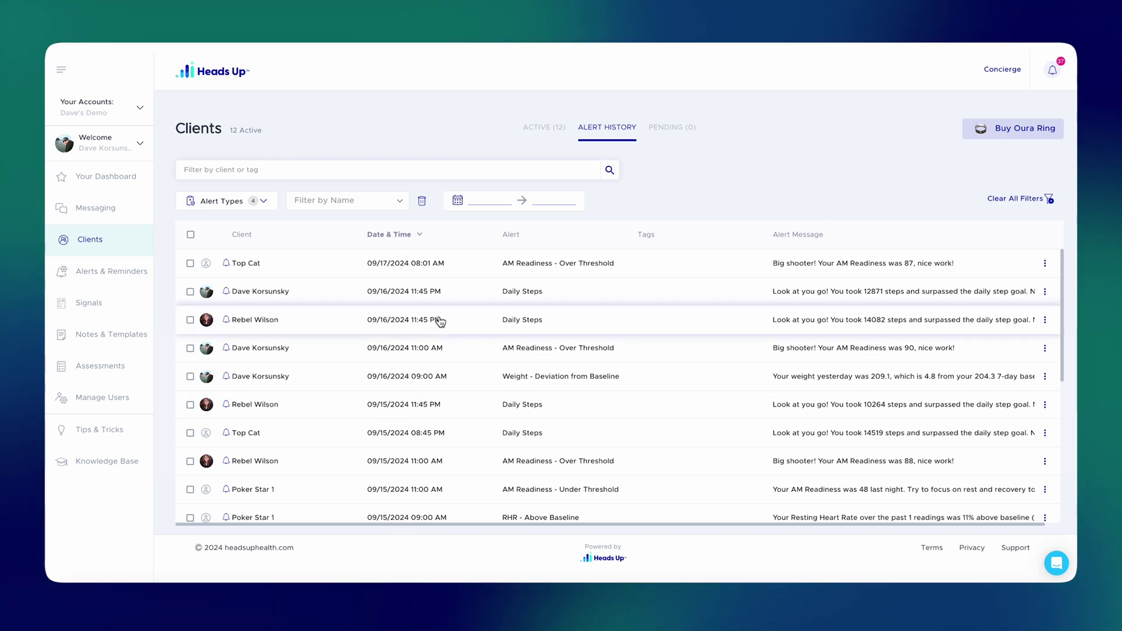
left_click(335, 199)
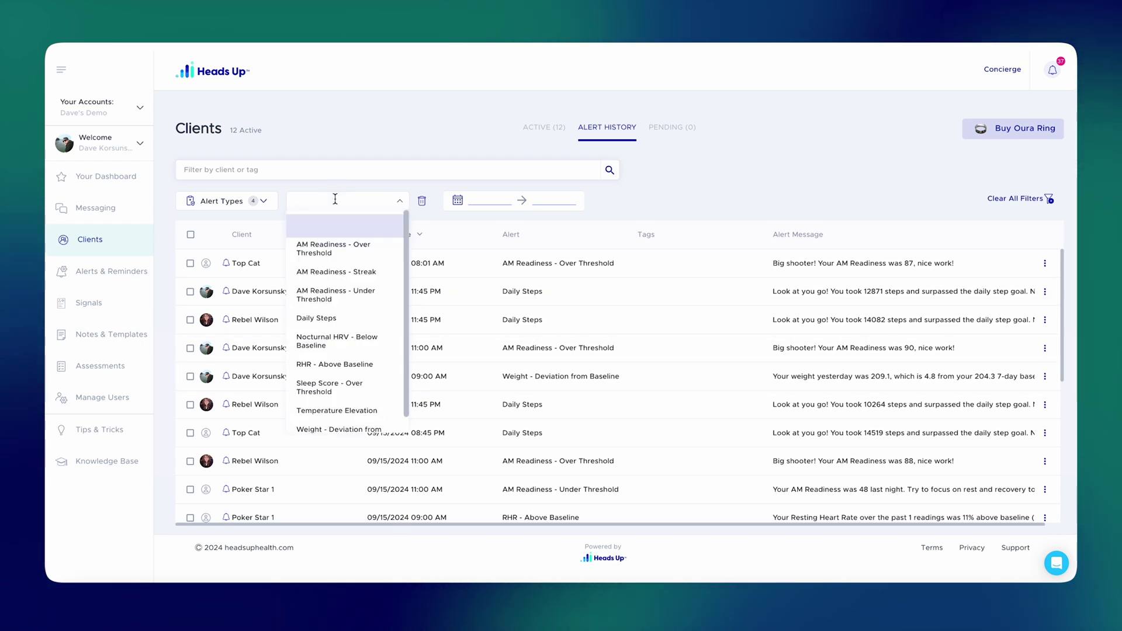
left_click(318, 247)
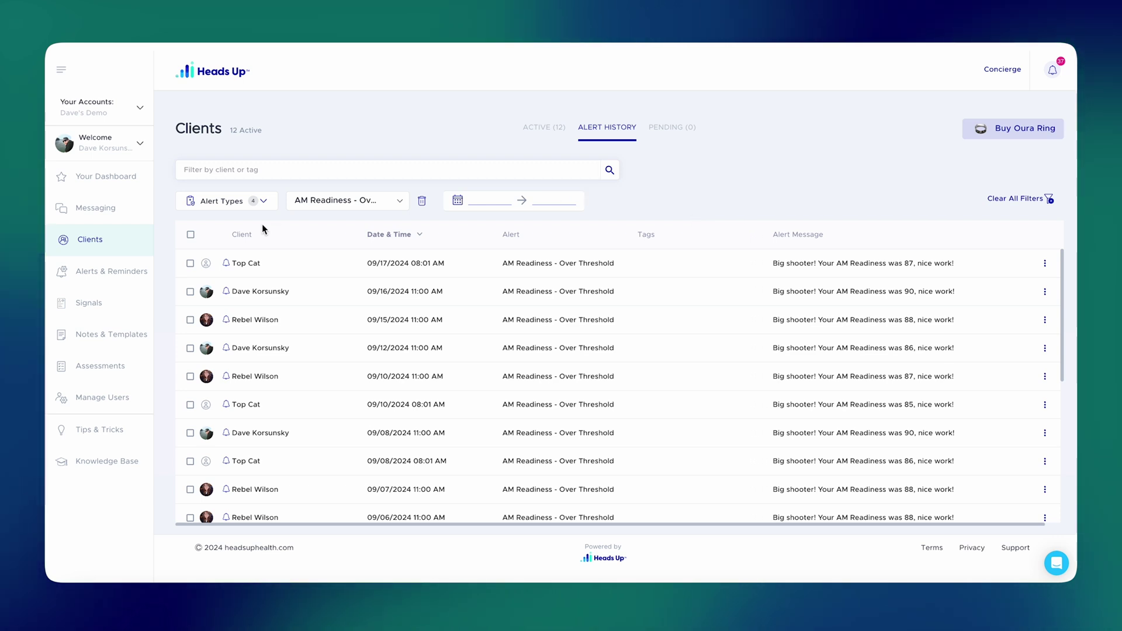
Step: Select the 09/17/2024 entry in the filtered alert history and view the actions available for it
left_click(190, 263)
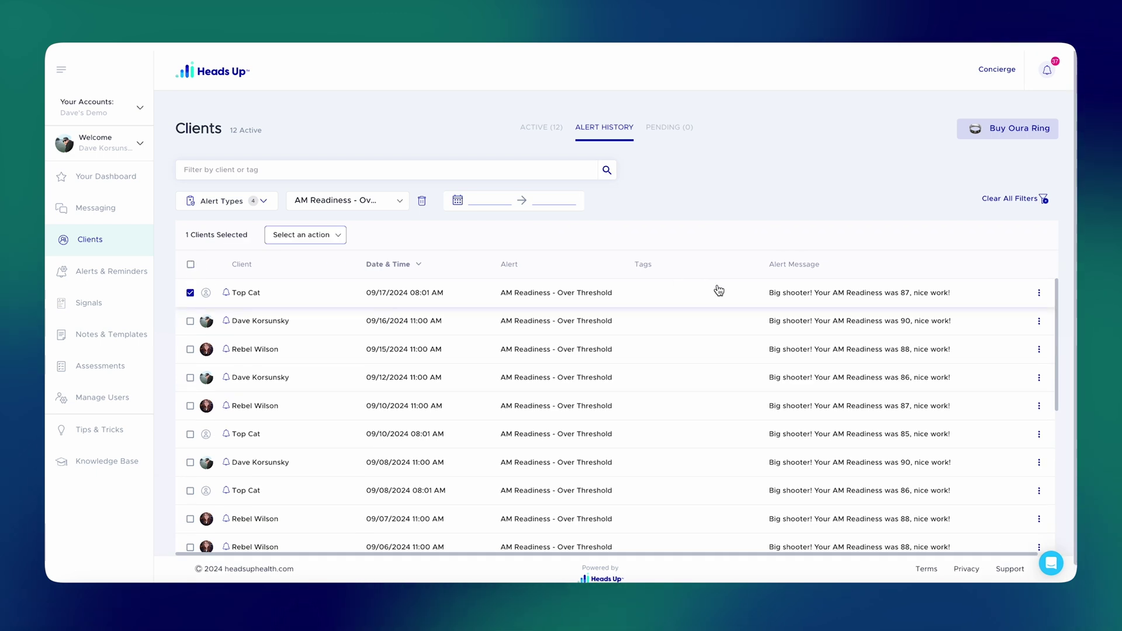
left_click(1039, 292)
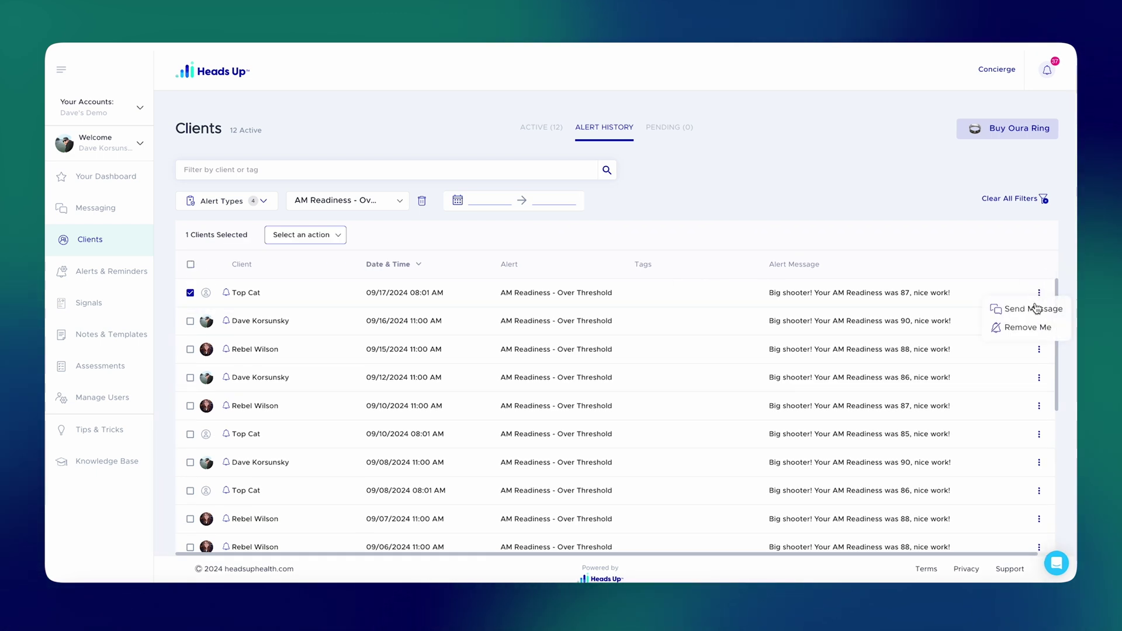
left_click(853, 185)
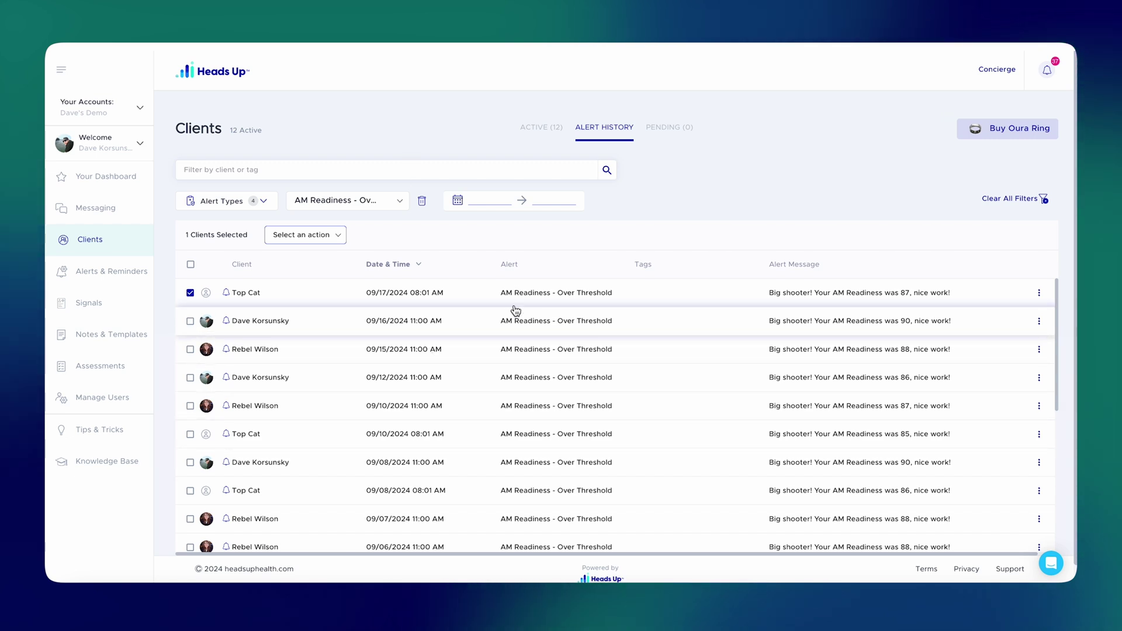
Step: Open the scheduled HRV - Below Baseline alert for editing and look over its settings
left_click(94, 271)
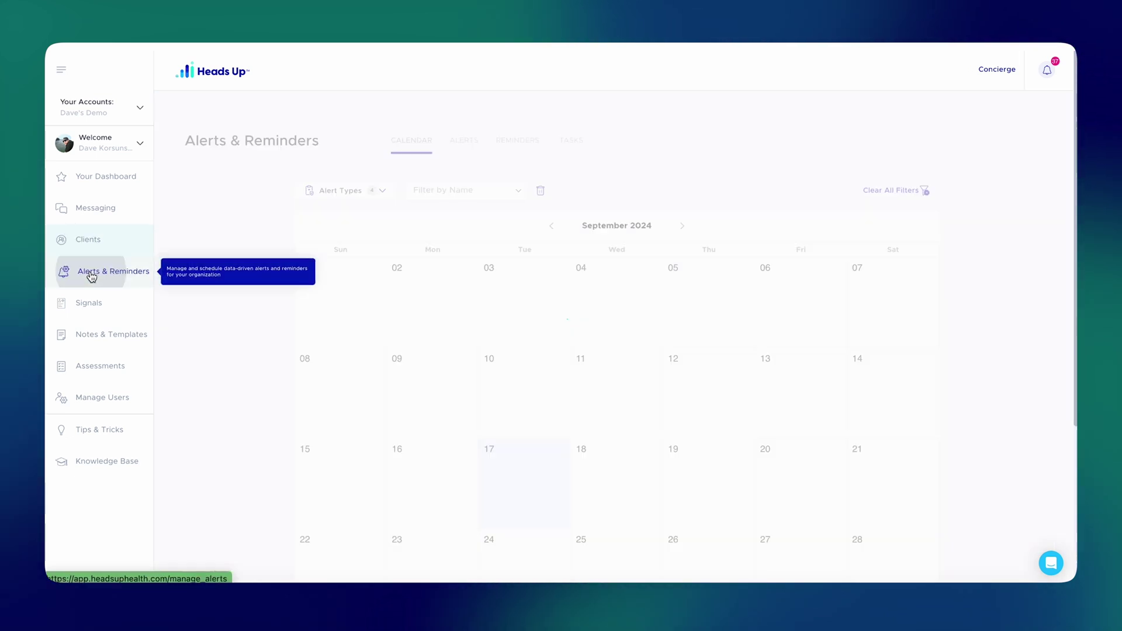
left_click(471, 144)
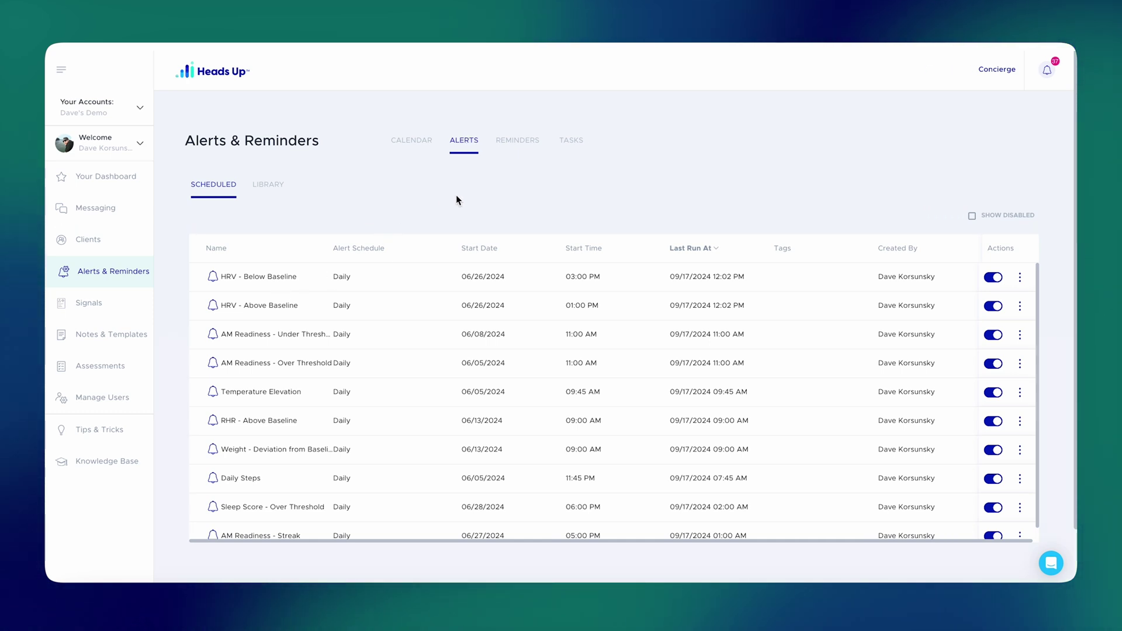
left_click(1020, 277)
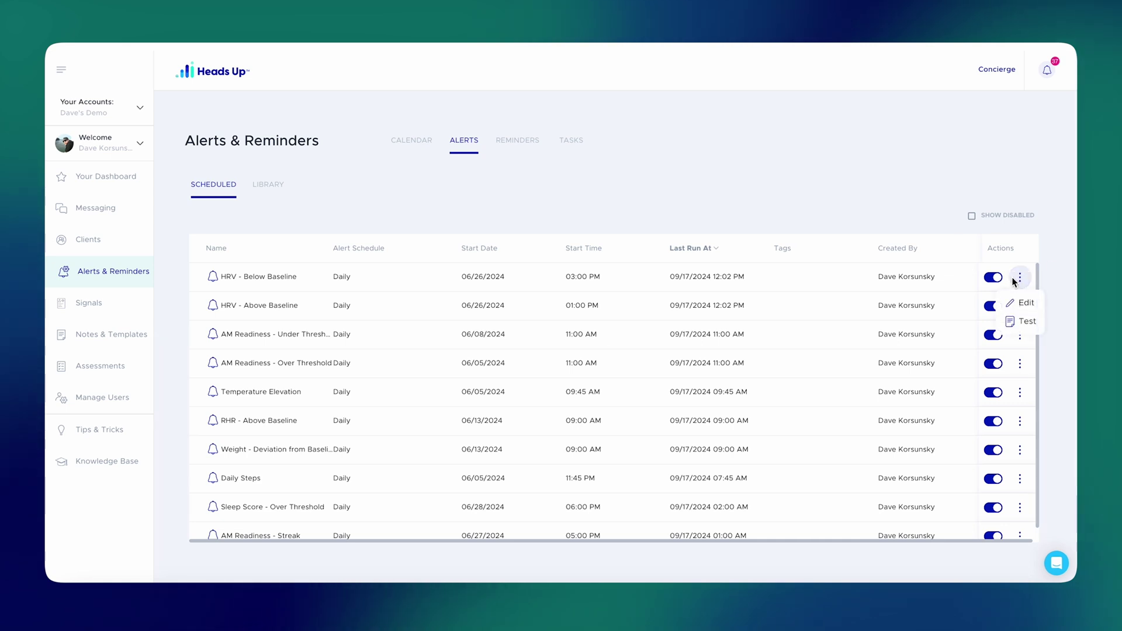
left_click(1026, 303)
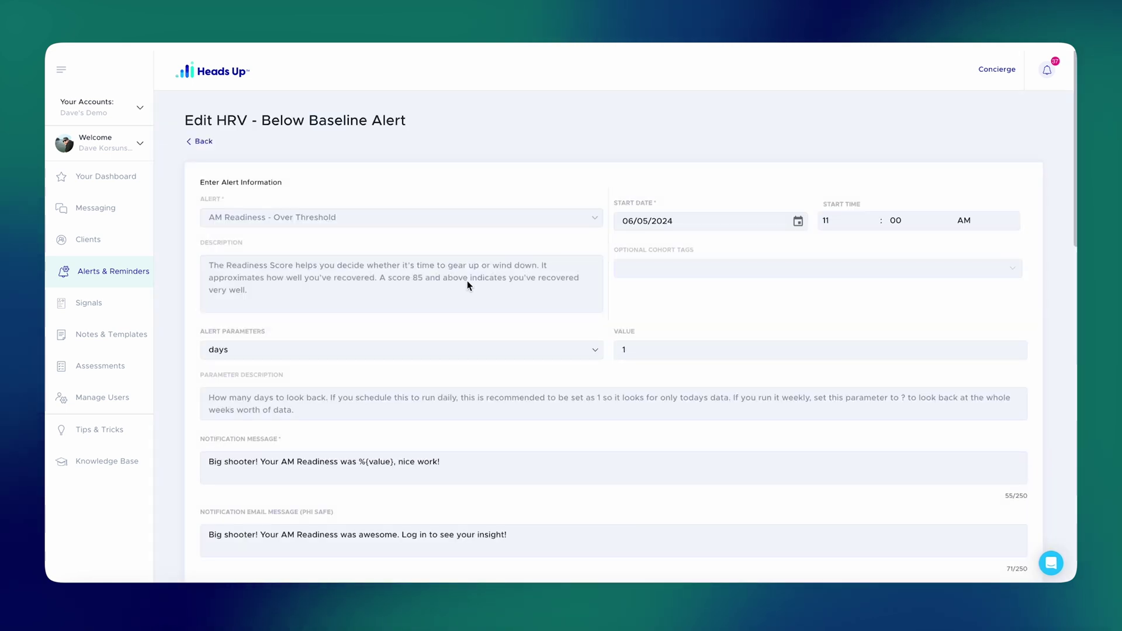
scroll(445, 269, "down", 2)
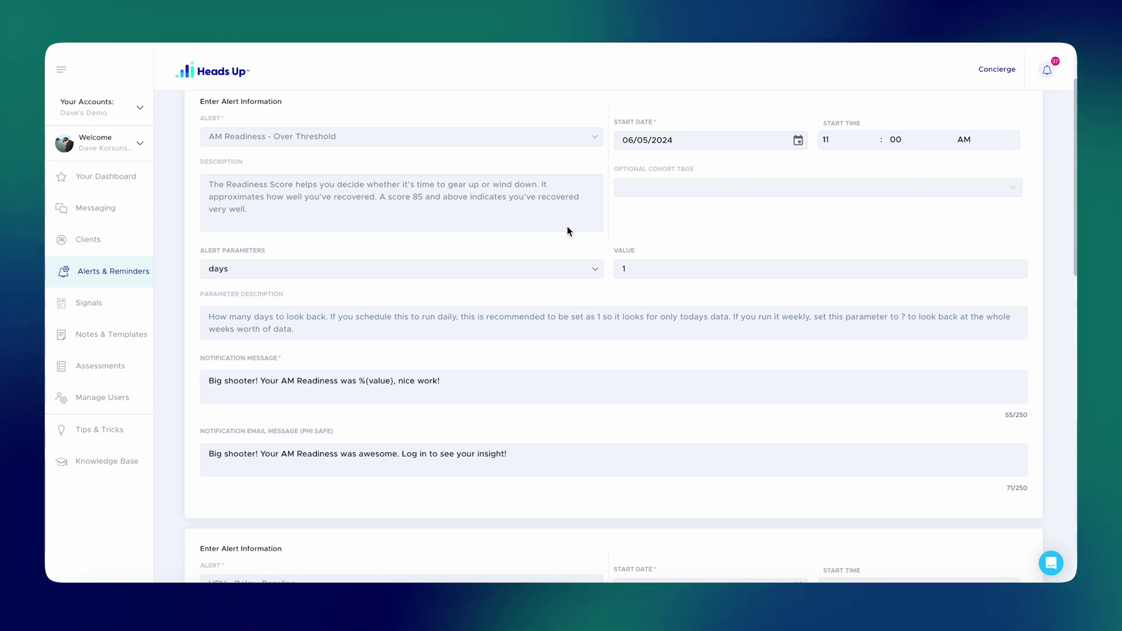
scroll(567, 231, "up", 2)
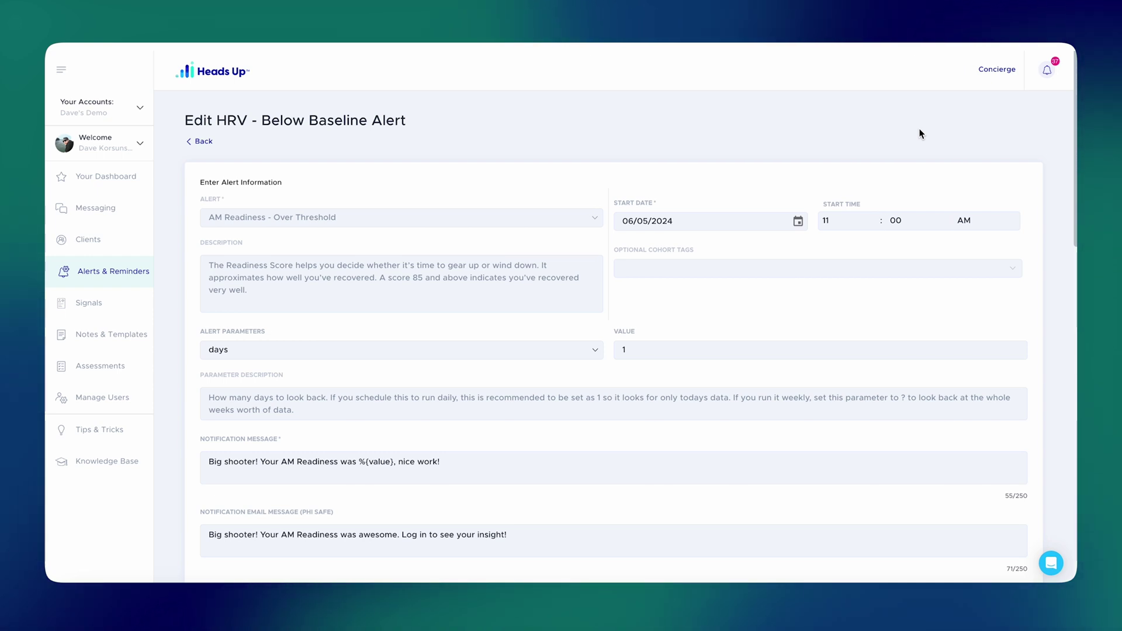
Step: Check the notifications again and return to the list of scheduled alerts
left_click(1058, 69)
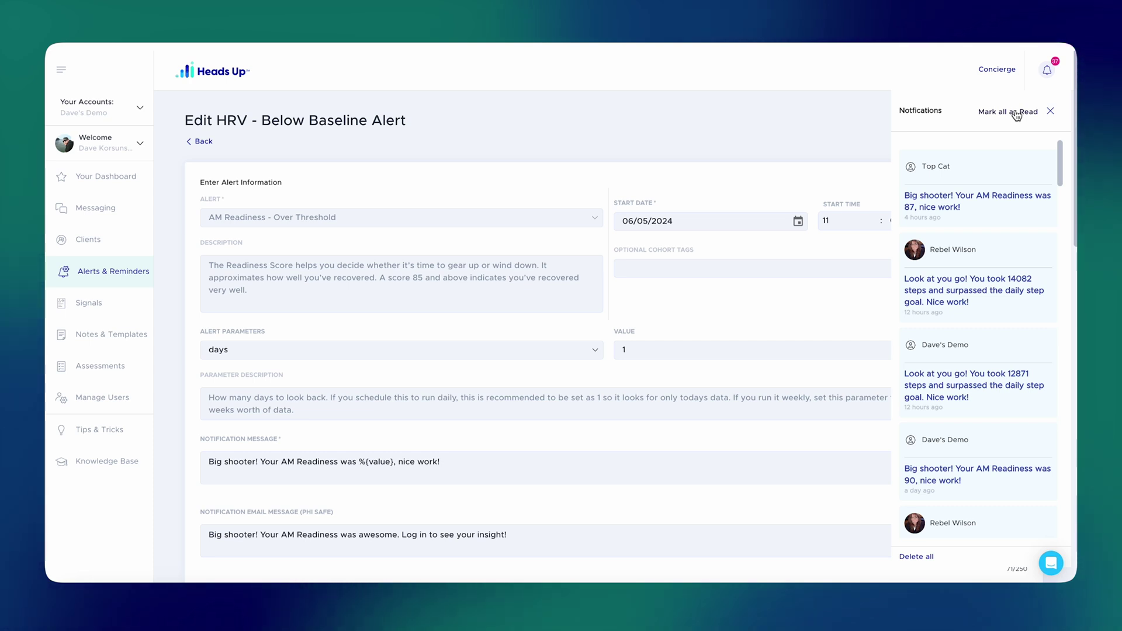
mouse_move(998, 155)
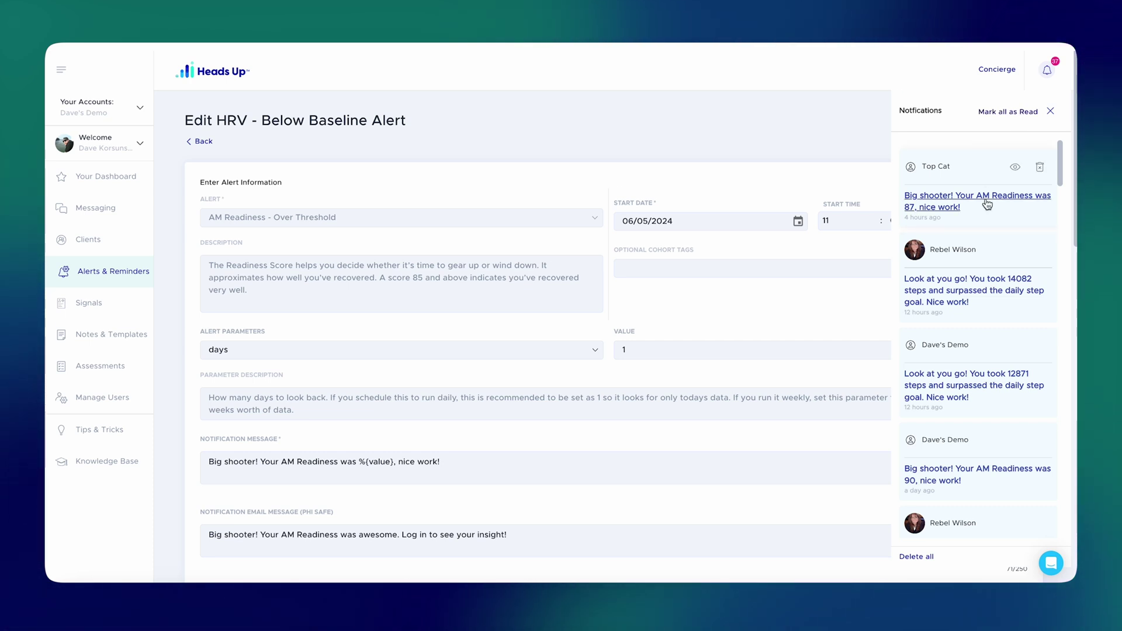
left_click(114, 274)
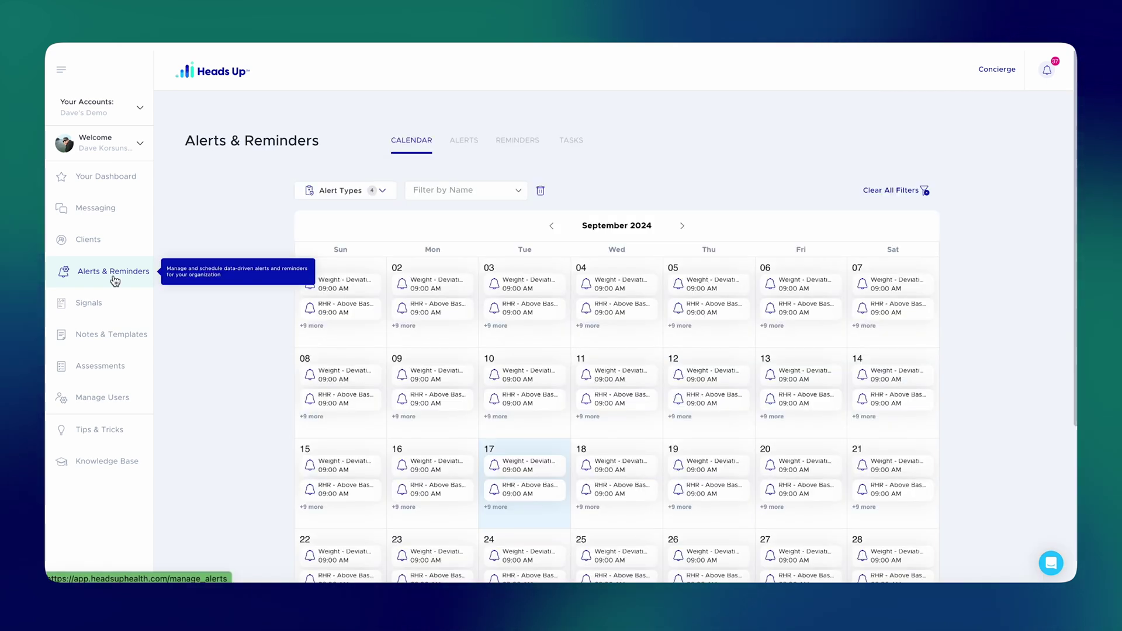
left_click(461, 141)
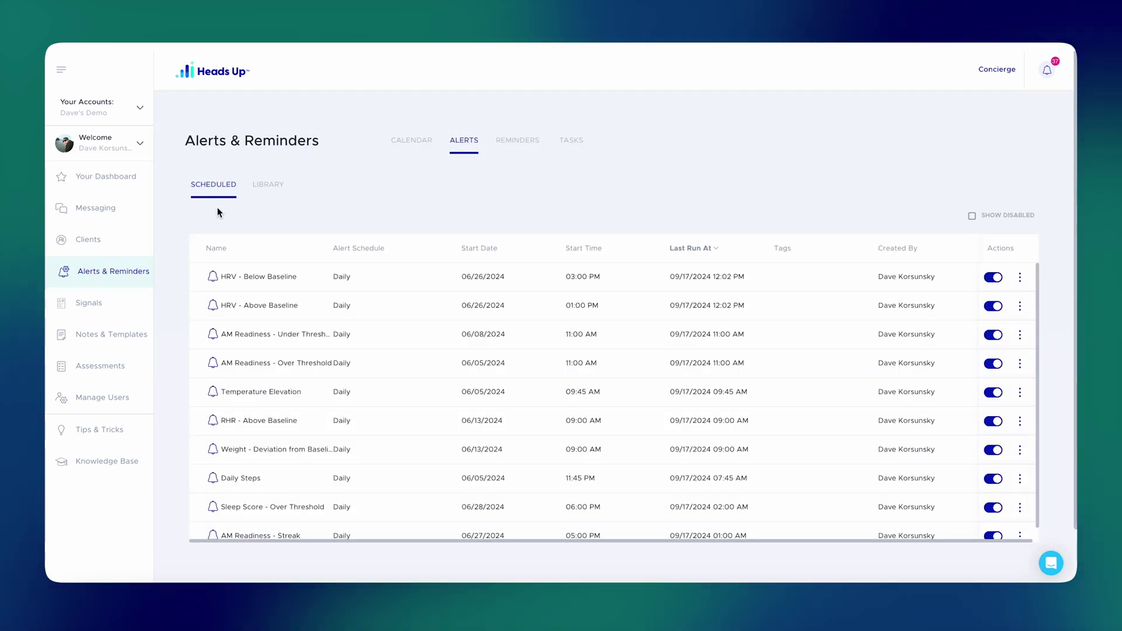